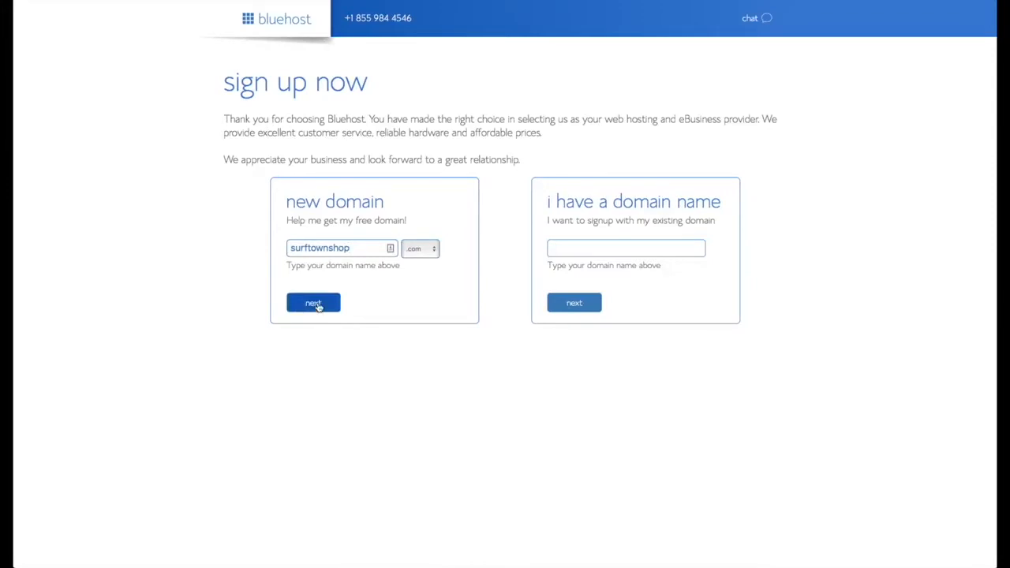
Step: Request the surftownshop.com domain and fill in the account holder's first name, last name and e-mail address
left_click(314, 303)
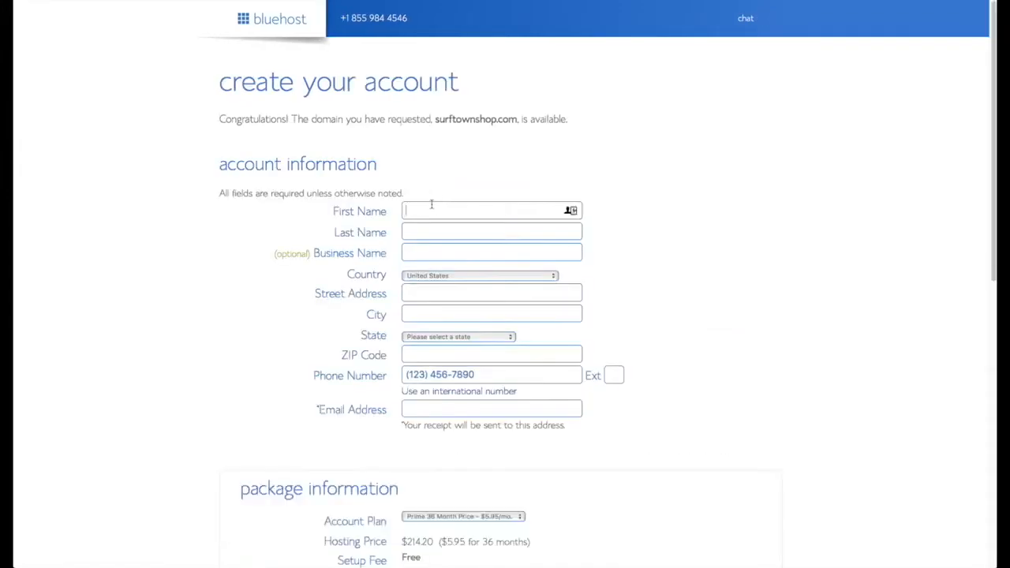
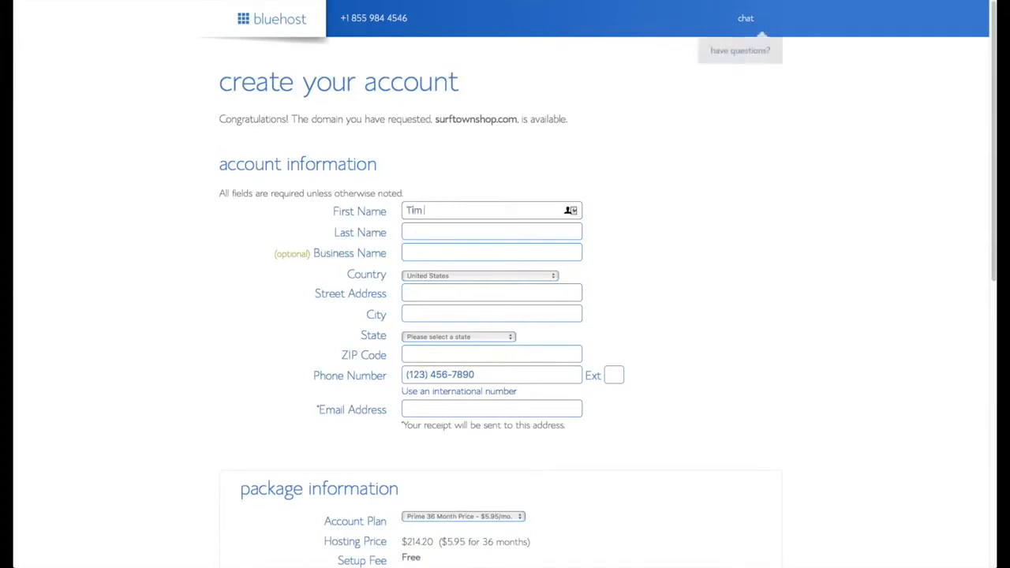
key("Tab")
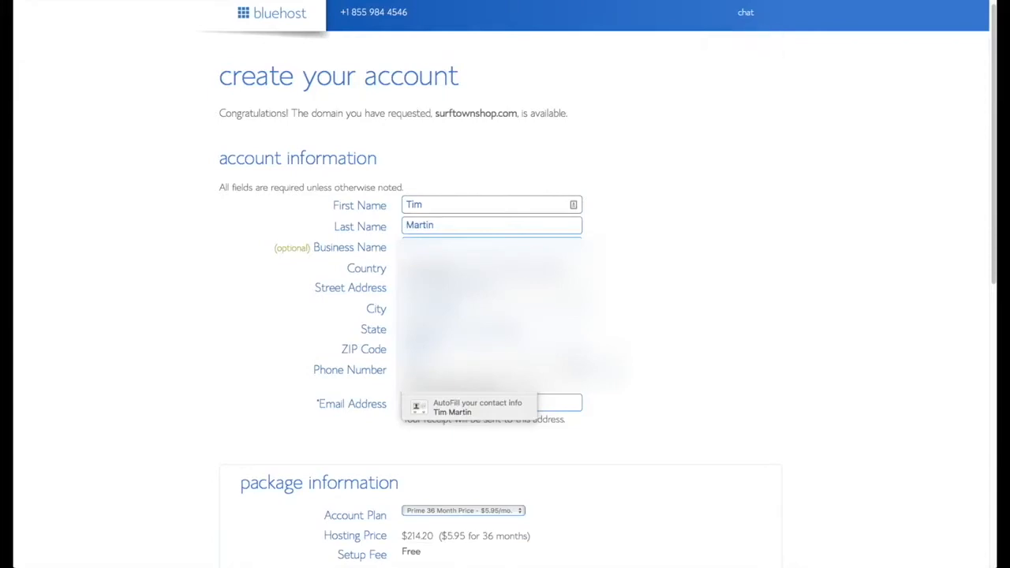
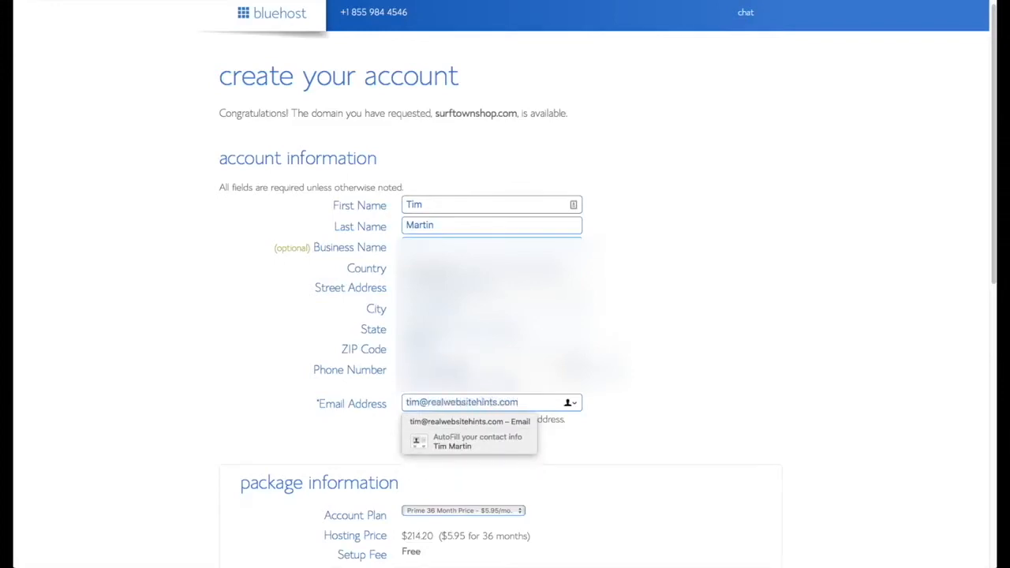
scroll(686, 440, "down", 3)
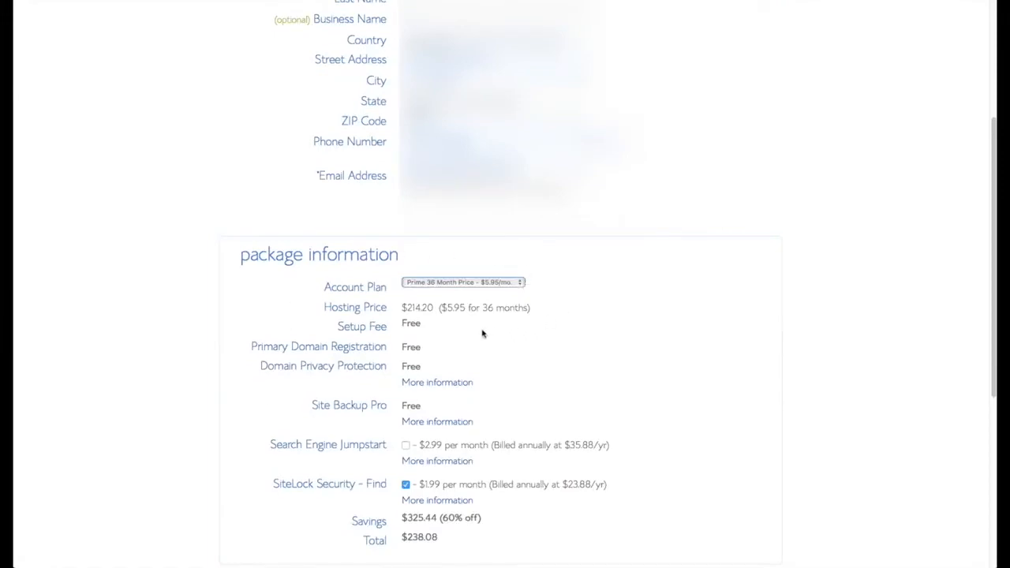
Step: Switch the account plan to Prime 12 Month, review the payment details, and complete the purchase
left_click(520, 287)
left_click(505, 263)
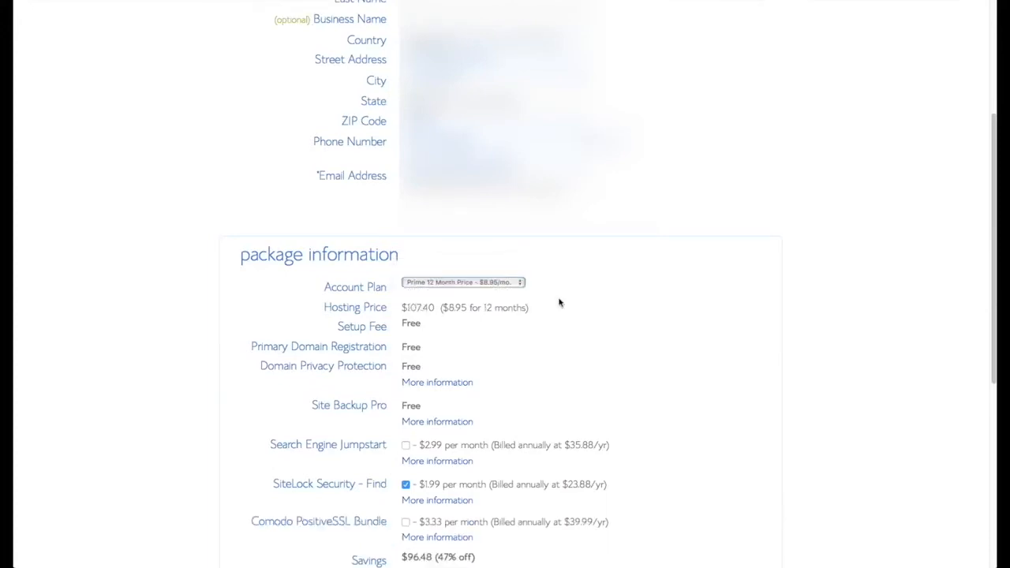
scroll(625, 336, "down", 2)
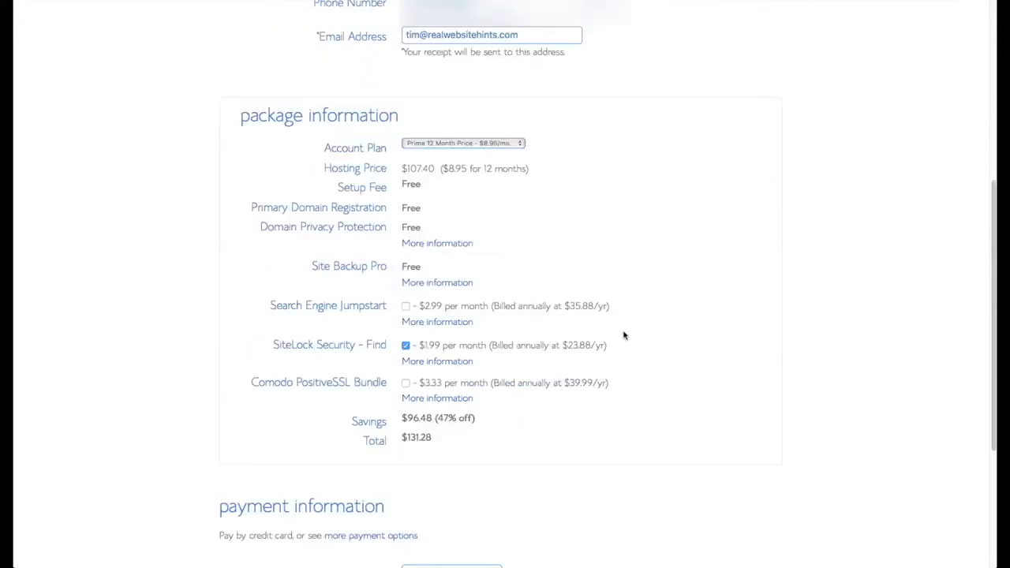
scroll(624, 350, "down", 2)
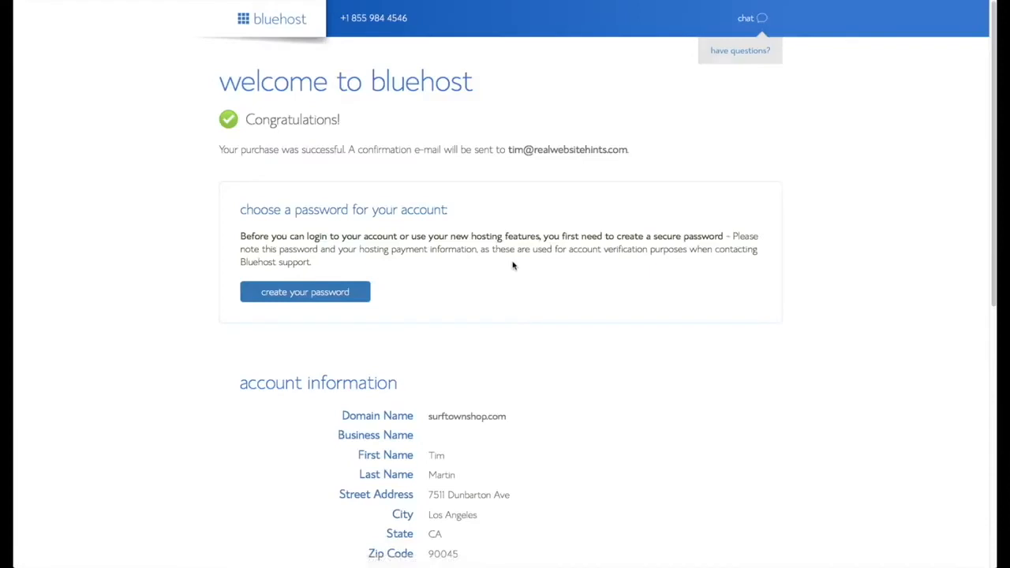
scroll(513, 264, "down", 2)
left_click(341, 266)
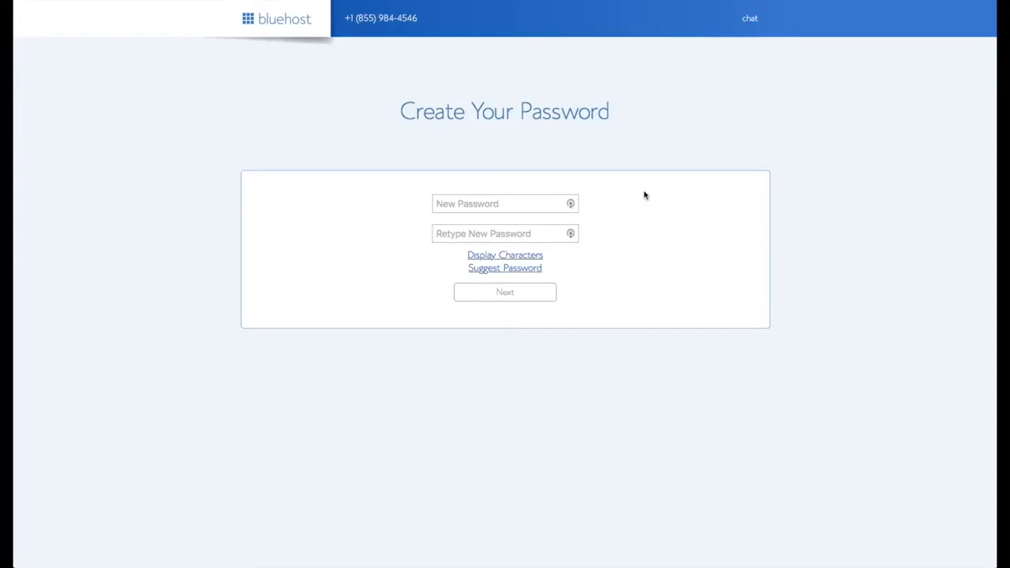
Step: Paste the new account password into both the New Password and Retype fields
left_click(573, 203)
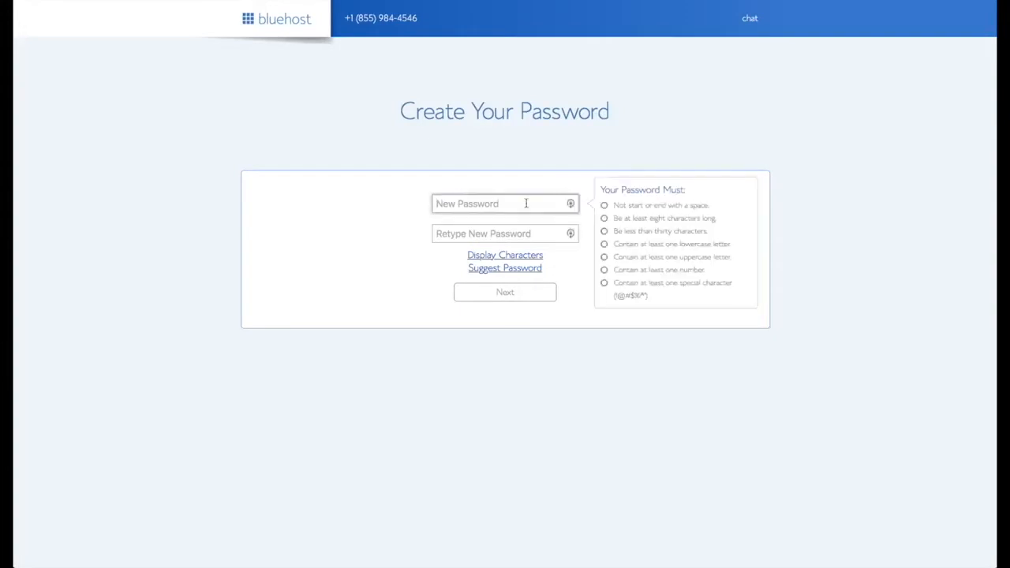
left_click(331, 1)
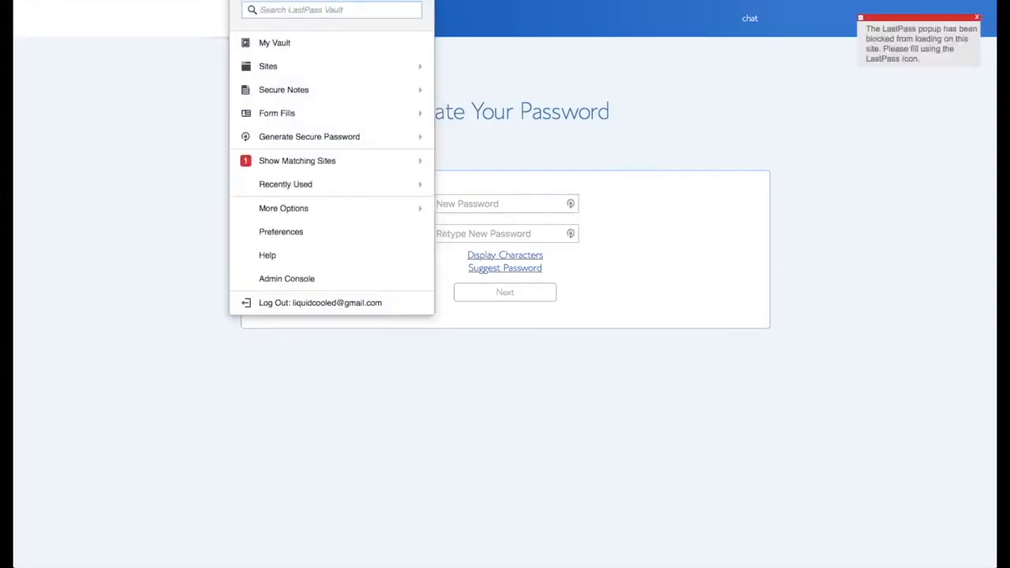
left_click(480, 204)
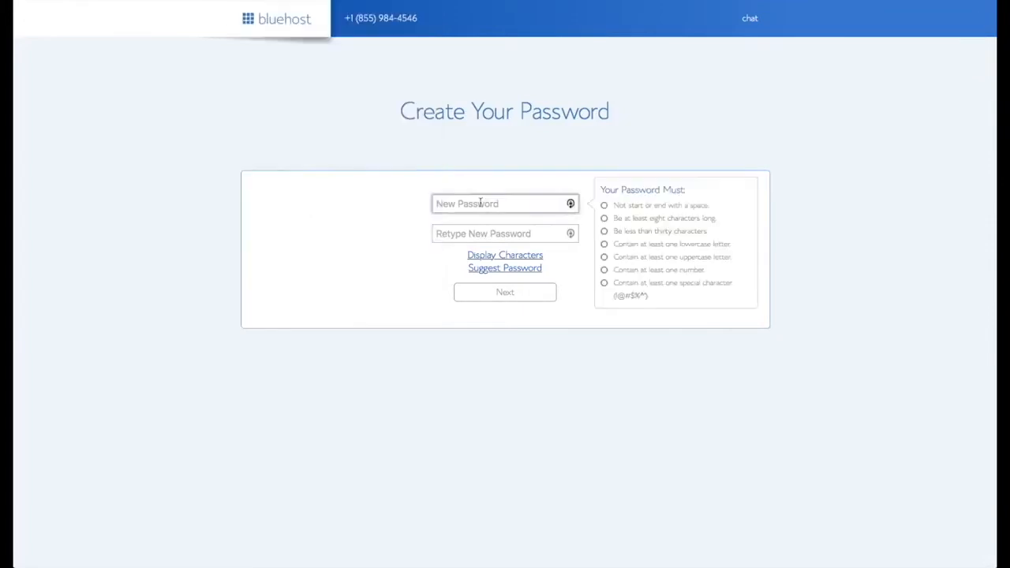
key("super+v")
left_click(482, 233)
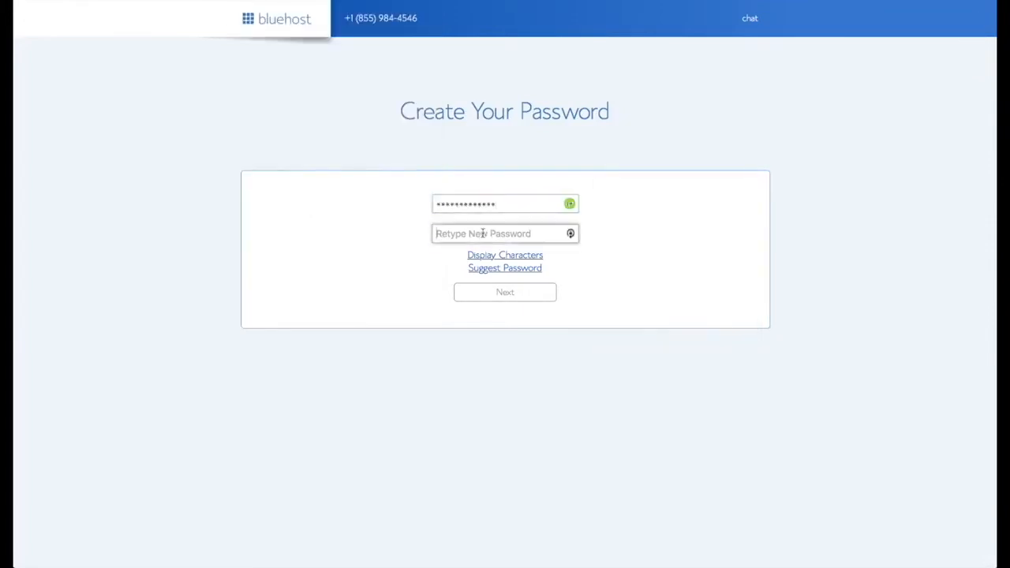
key("super+v")
Step: Accept the privacy policy and terms, create the account, and log in to Bluehost
left_click(352, 290)
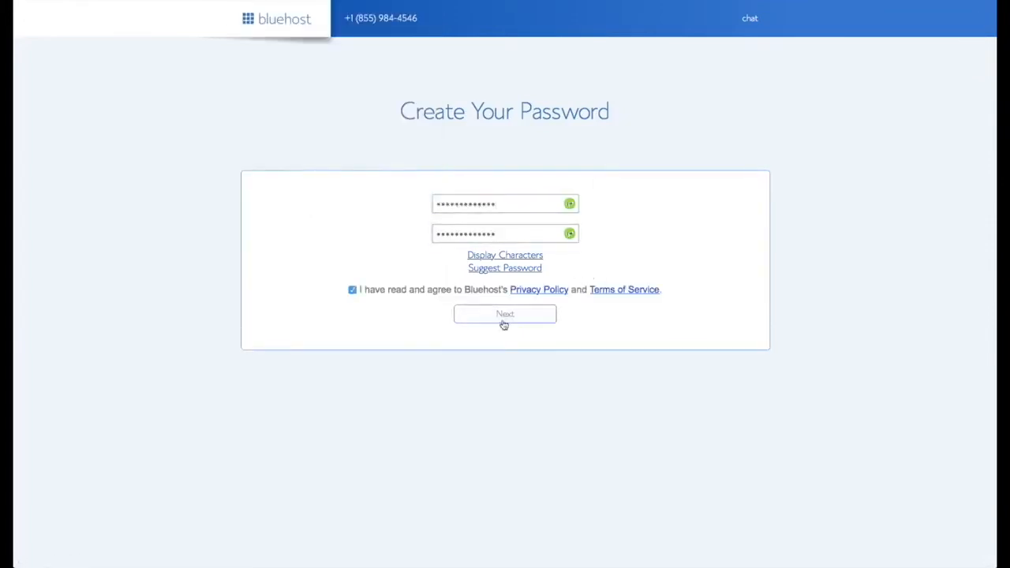
left_click(505, 316)
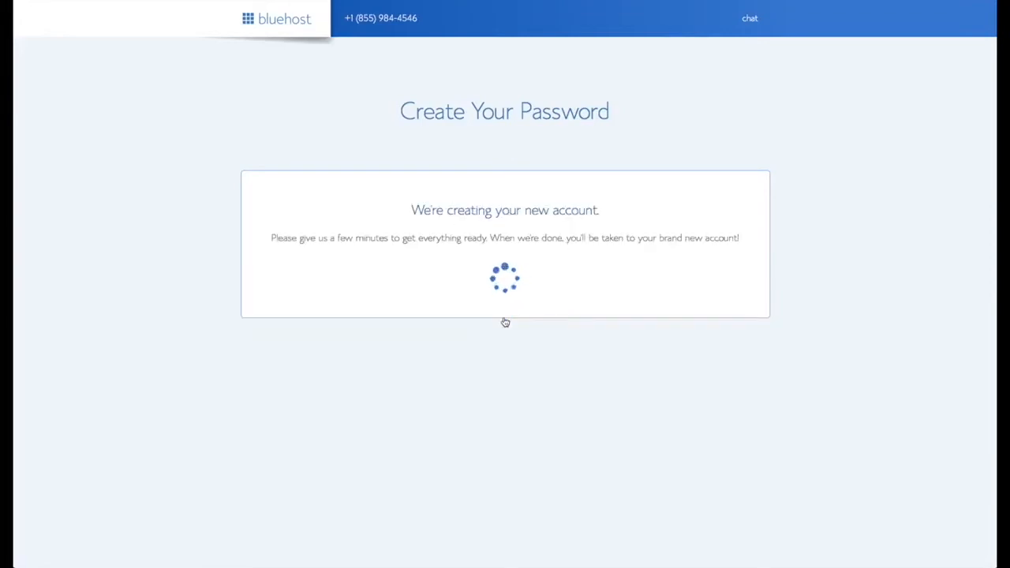
left_click(500, 248)
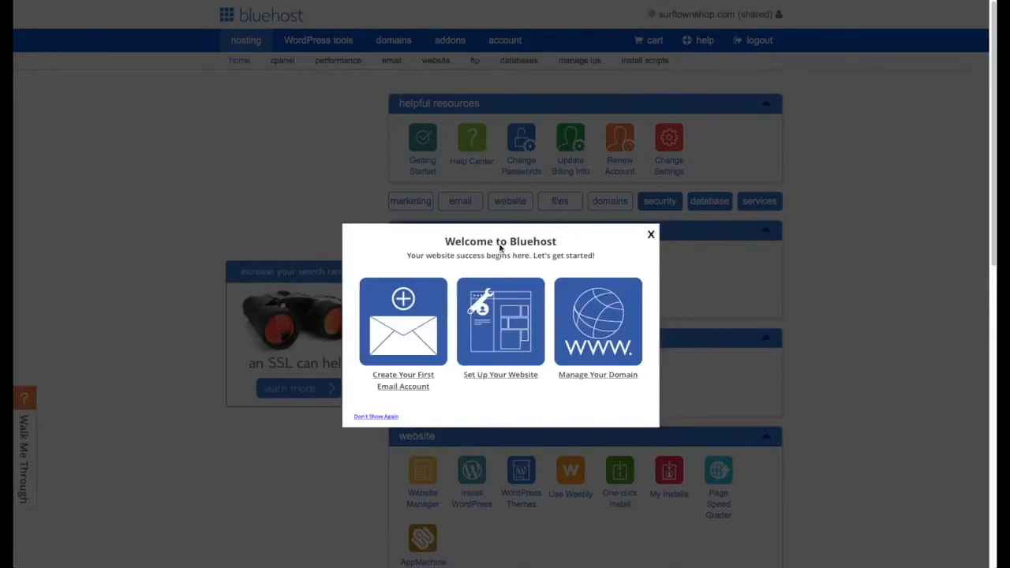
Step: Close the Welcome popup and choose Install WordPress from the website section
left_click(652, 235)
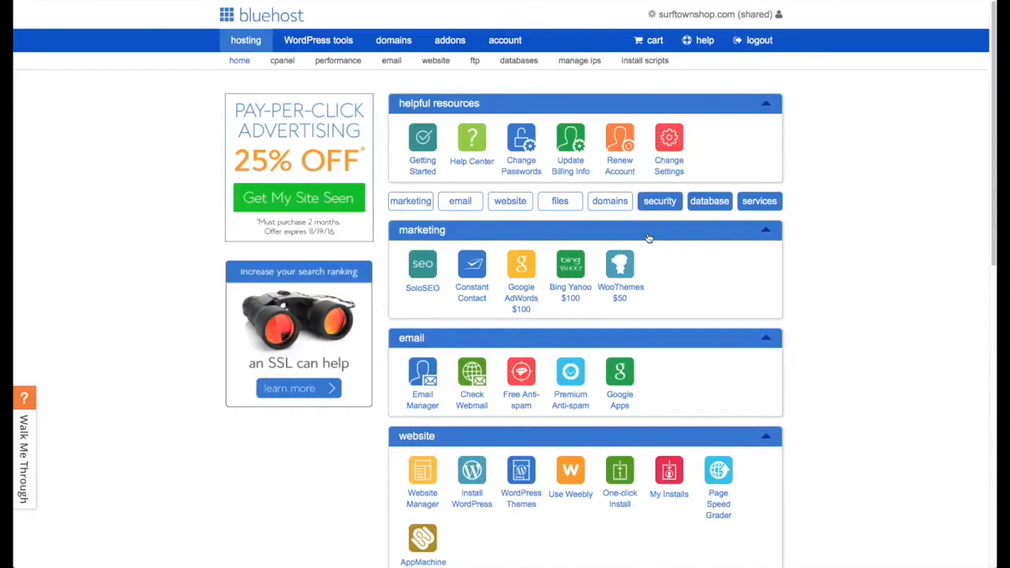
left_click(470, 468)
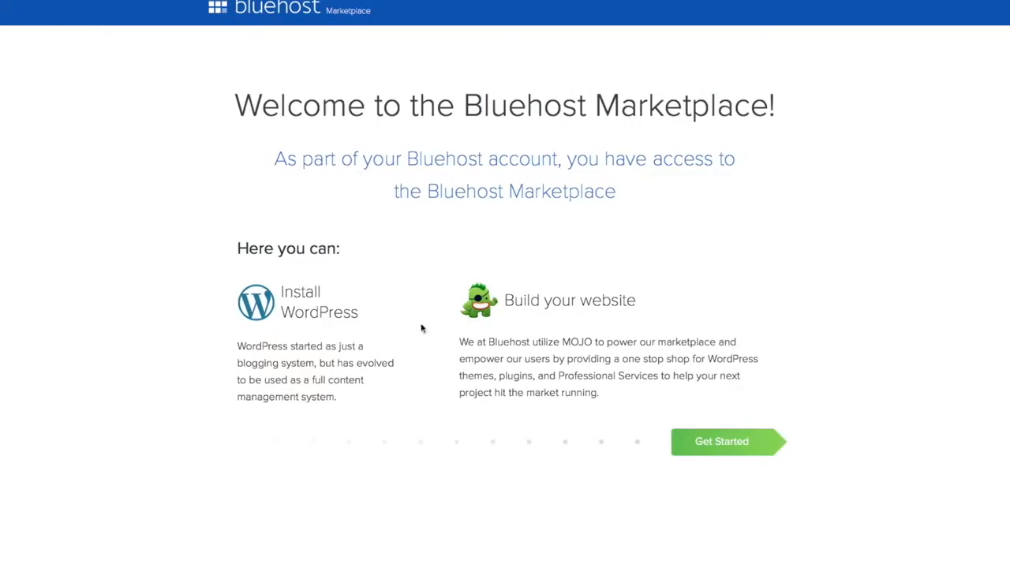
Step: Start WordPress setup with OptinMonster and Form Builder By Constant Contact unticked, then list available domains
left_click(724, 443)
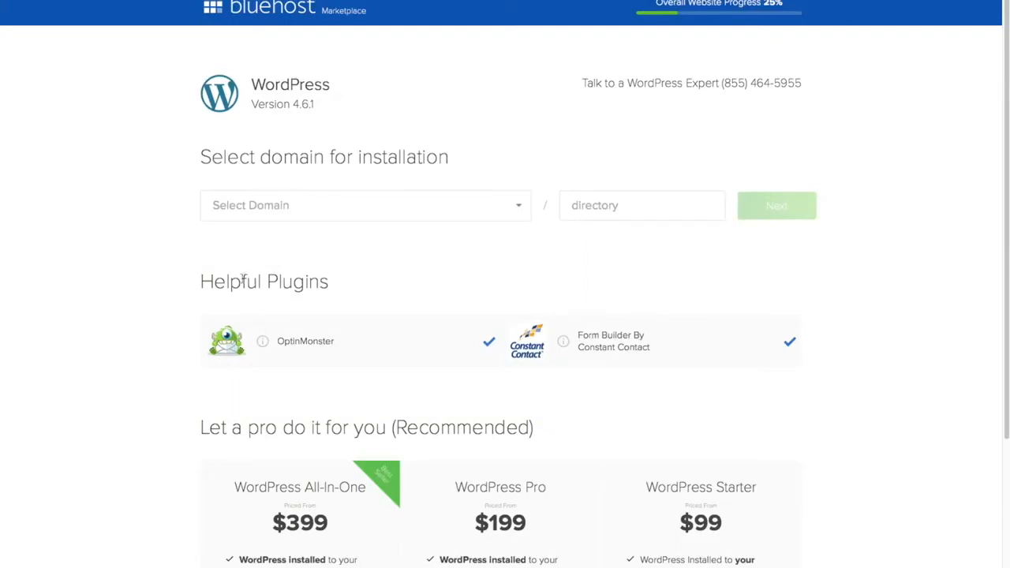
left_click(489, 342)
left_click(789, 341)
left_click(521, 209)
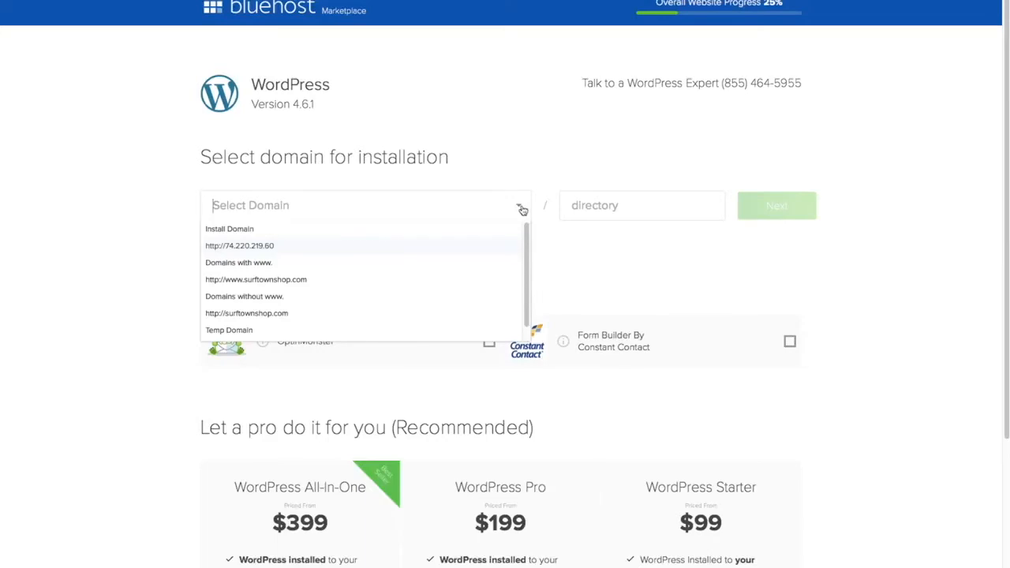
left_click(331, 285)
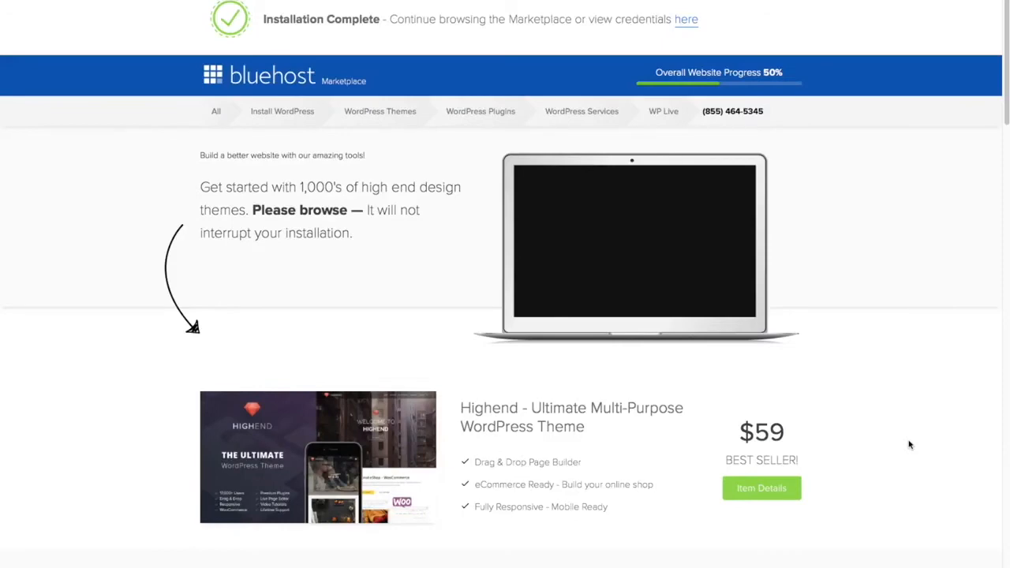
scroll(909, 445, "down", 5)
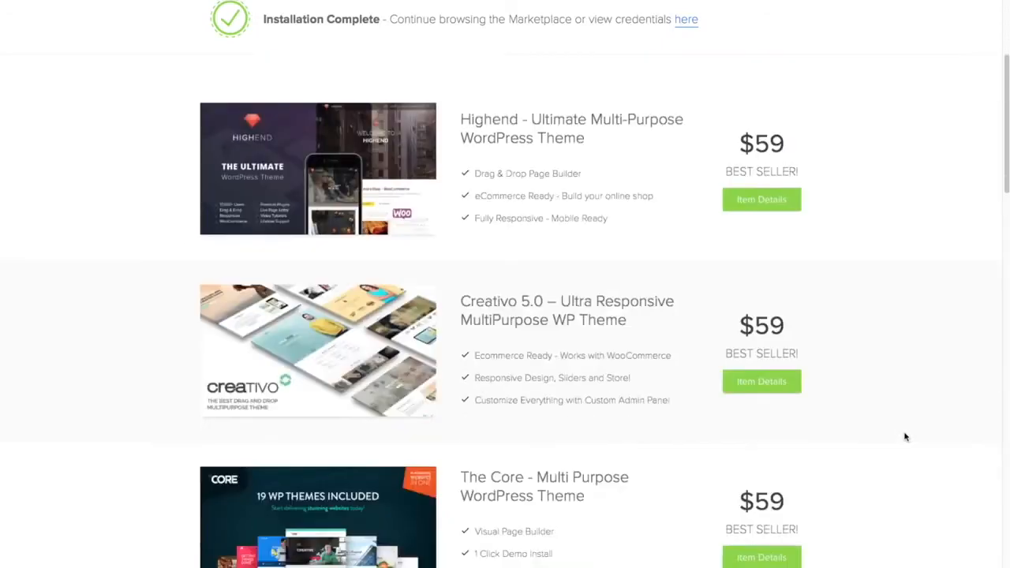
scroll(905, 438, "down", 3)
scroll(905, 436, "up", 7)
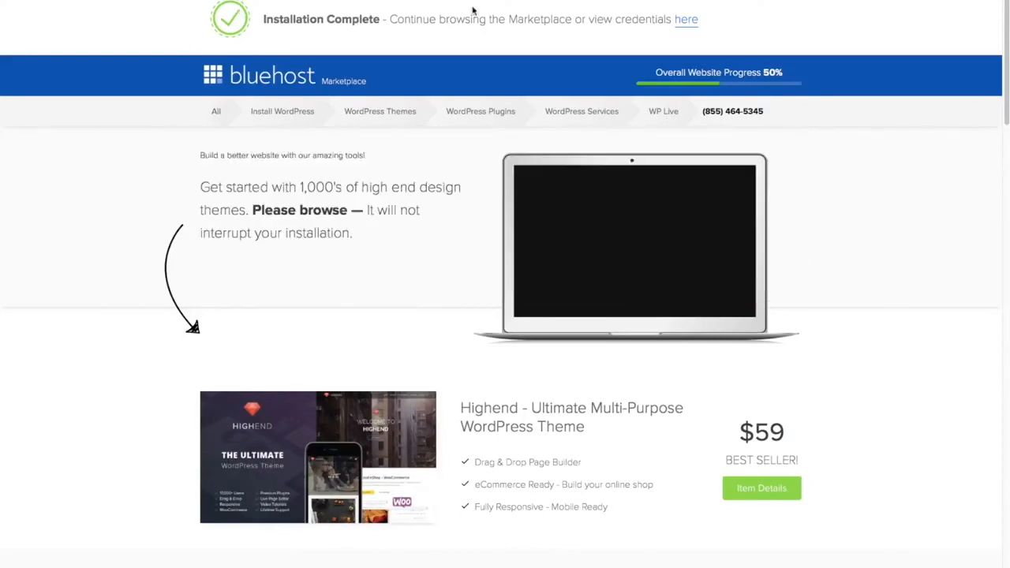
left_click(687, 20)
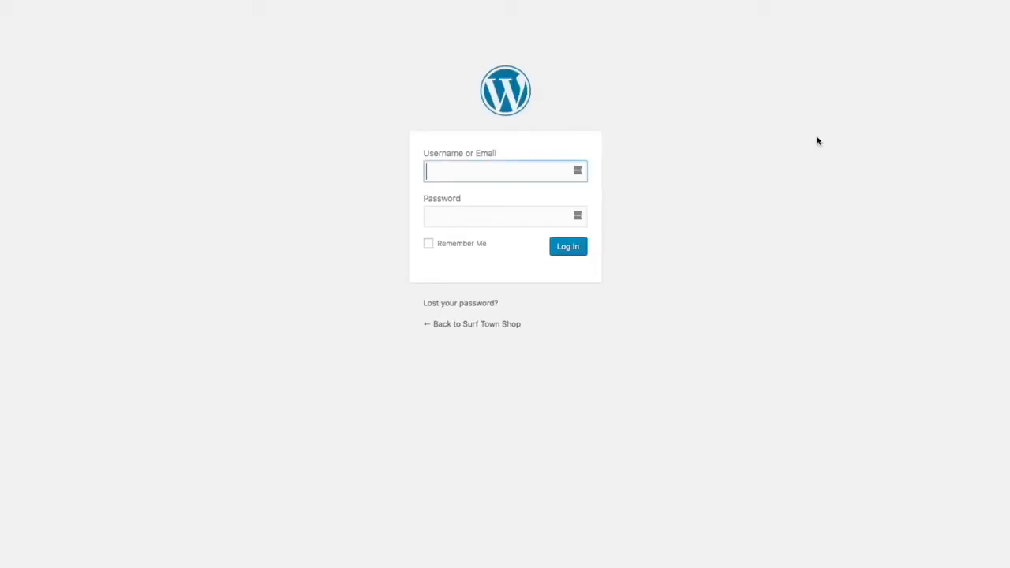
Step: Log in to the Surf Town Shop WordPress admin with the site's admin username and password
type("timsurftown")
key("Tab")
type("••••••••••••")
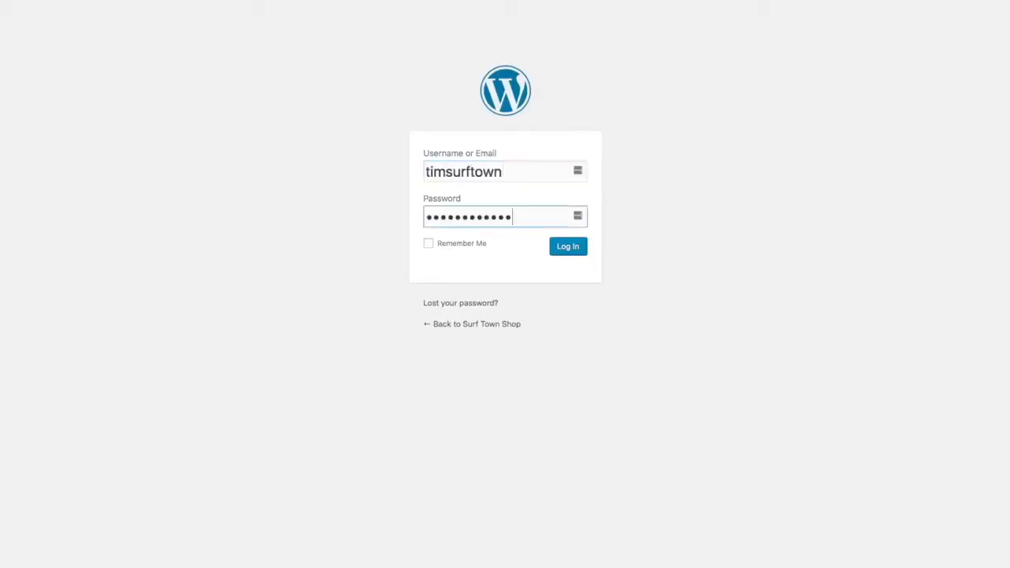
left_click(577, 251)
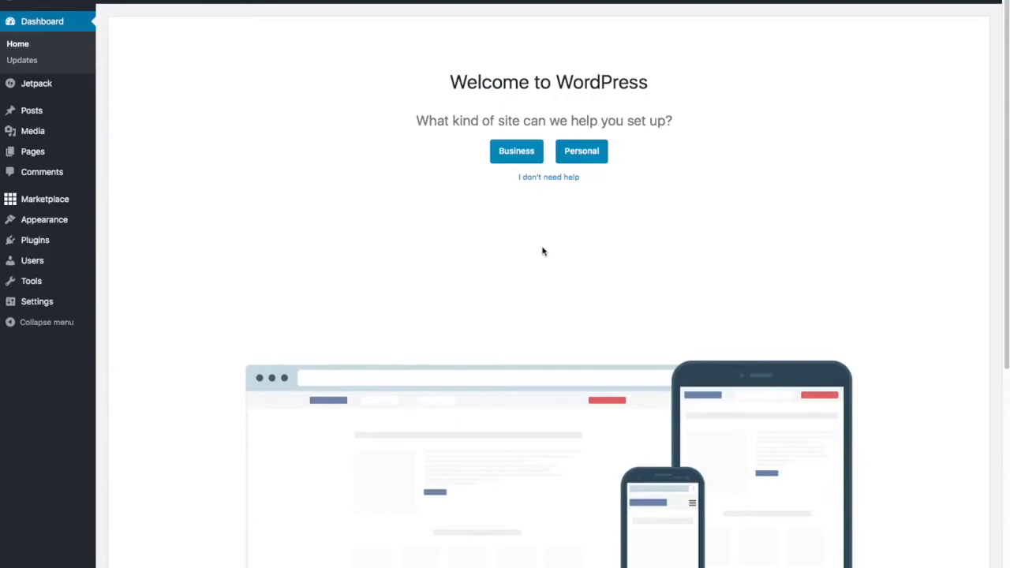
Step: Skip the guided site setup and close the WP Live promotional banner
left_click(551, 180)
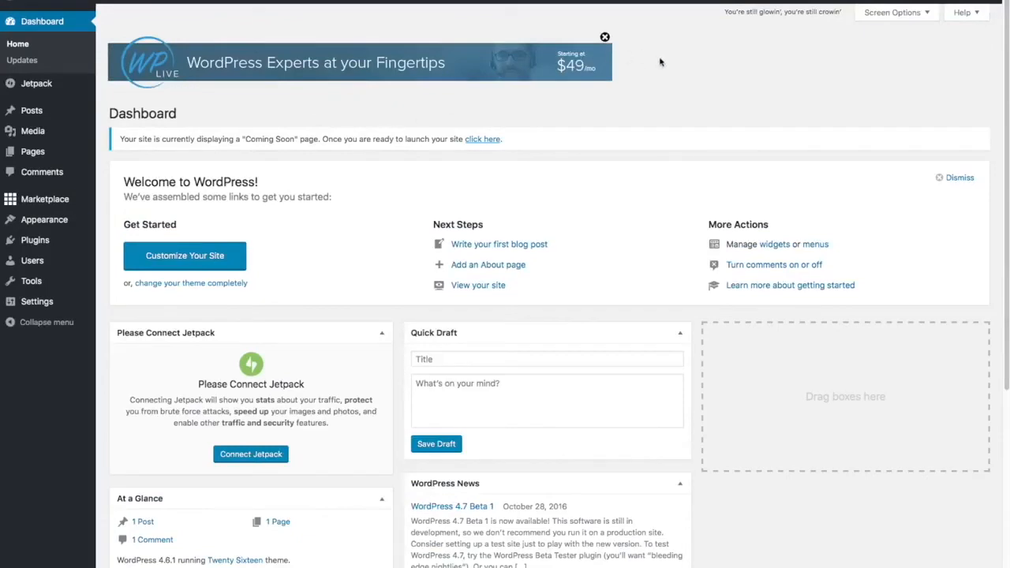
left_click(604, 36)
left_click(605, 36)
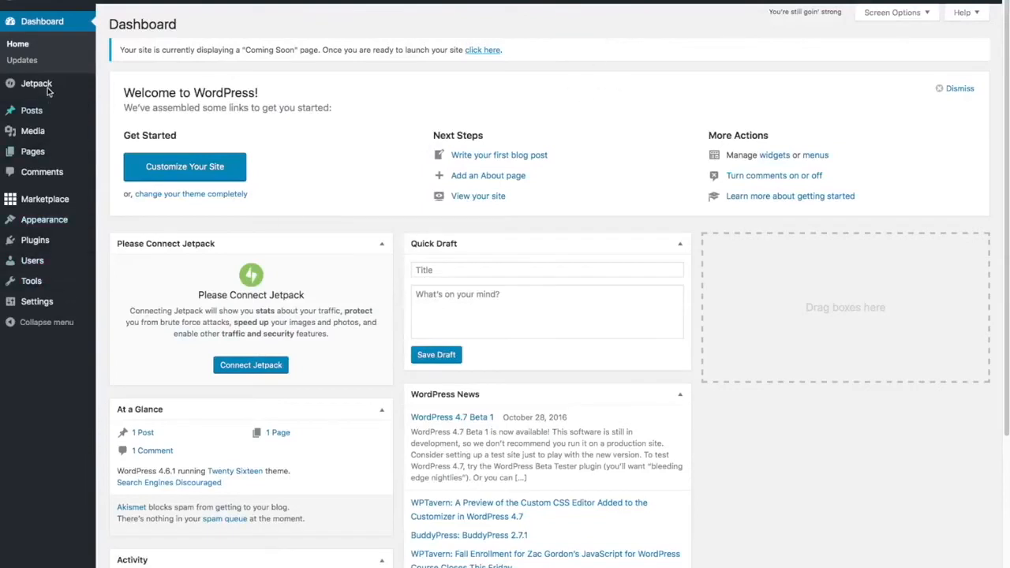
Step: Go to Plugins > Installed Plugins
mouse_move(38, 207)
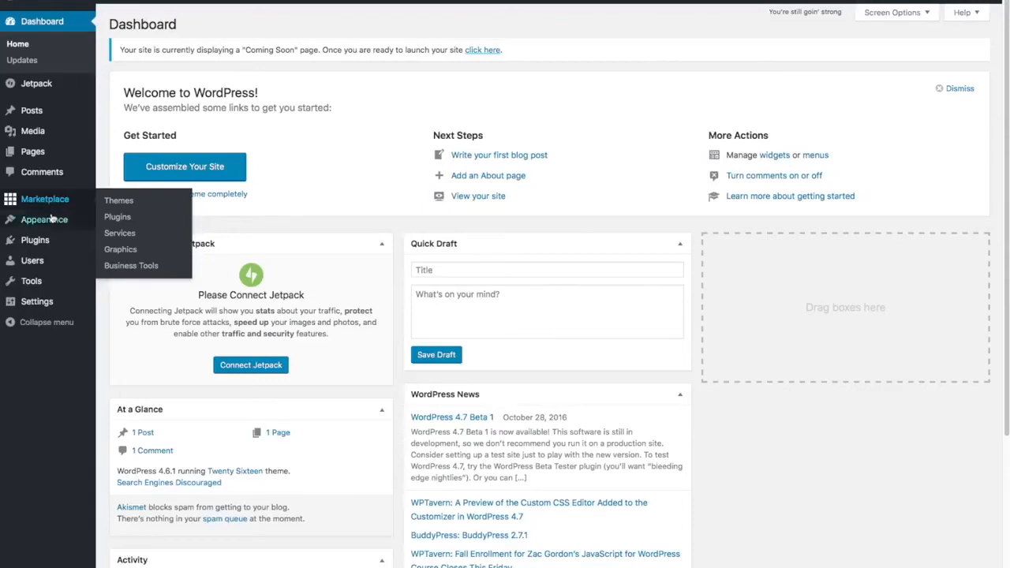
mouse_move(62, 238)
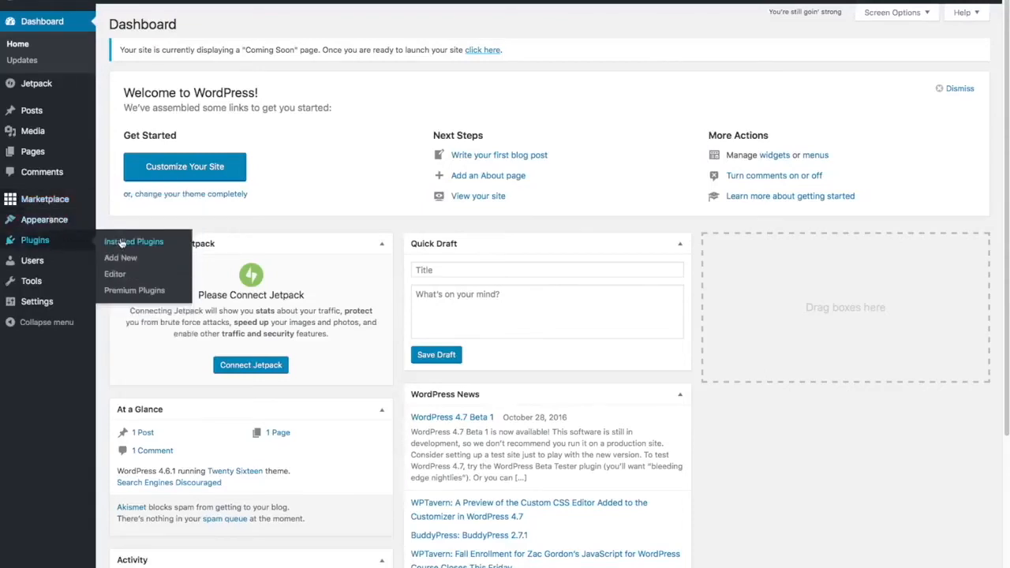
left_click(121, 242)
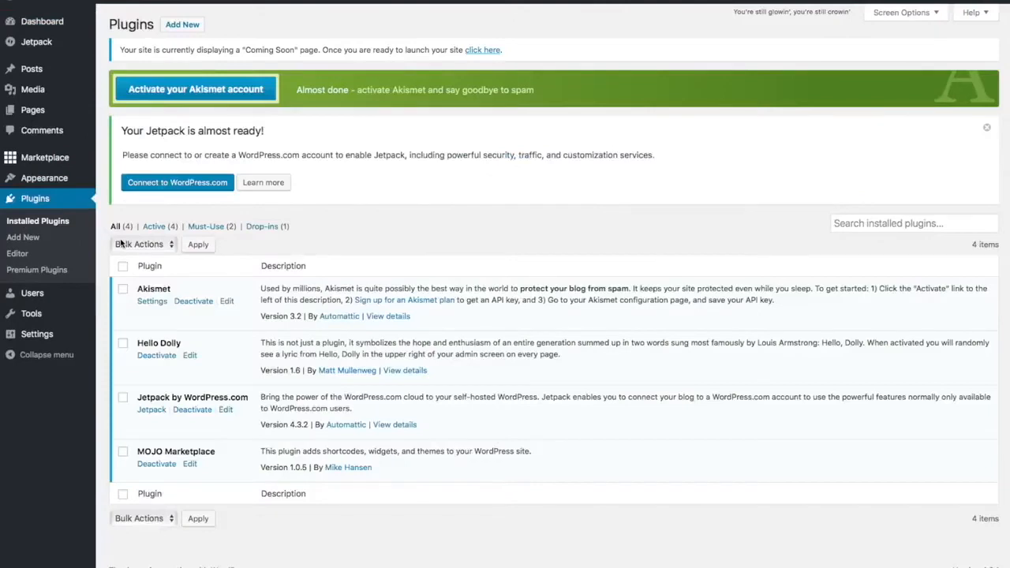
Step: Tick the checkboxes for the Hello Dolly and MOJO Marketplace plugins
left_click(123, 343)
left_click(123, 452)
left_click(123, 453)
Step: Deactivate Hello Dolly and MOJO Marketplace using the Deactivate bulk action
left_click(172, 250)
left_click(163, 270)
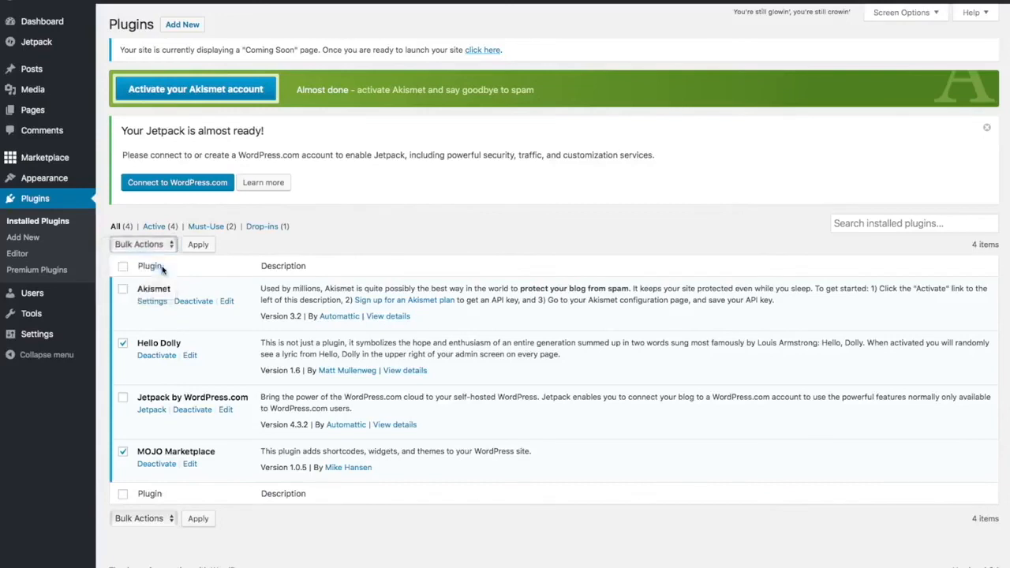
left_click(201, 245)
Step: Delete both deactivated plugins and their data with the Delete bulk action, confirming the prompt
left_click(123, 464)
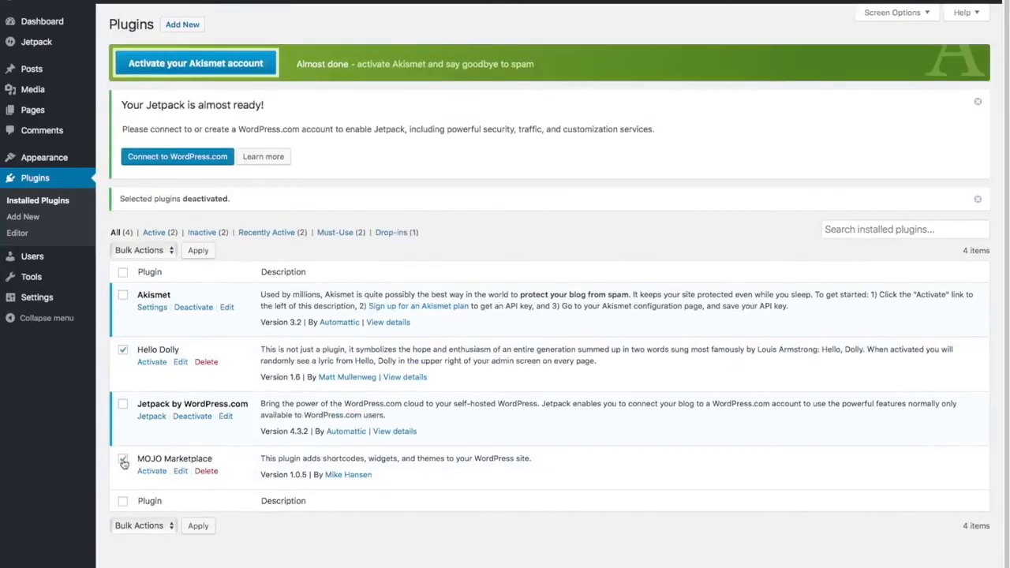
left_click(166, 251)
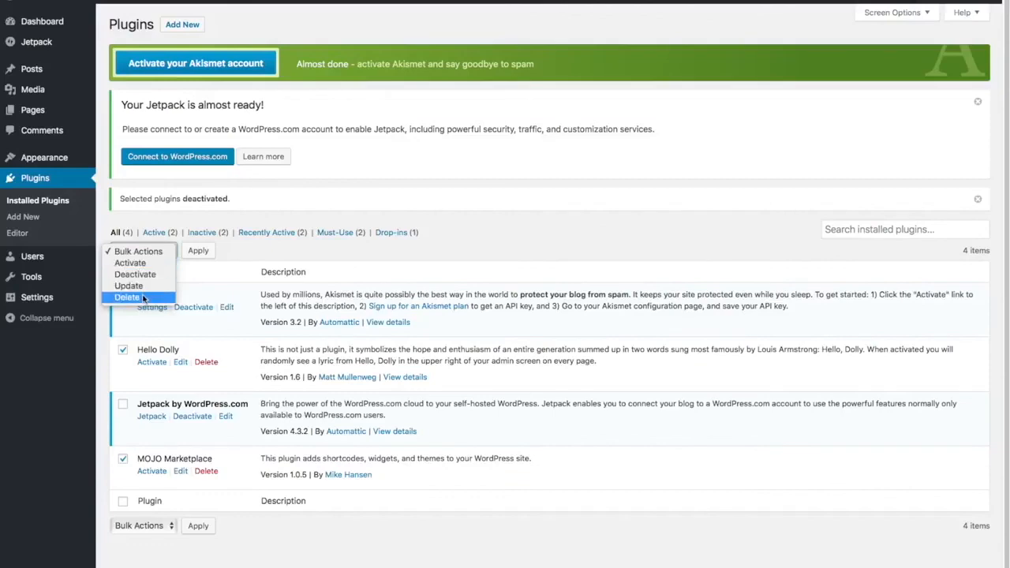
left_click(146, 297)
left_click(199, 251)
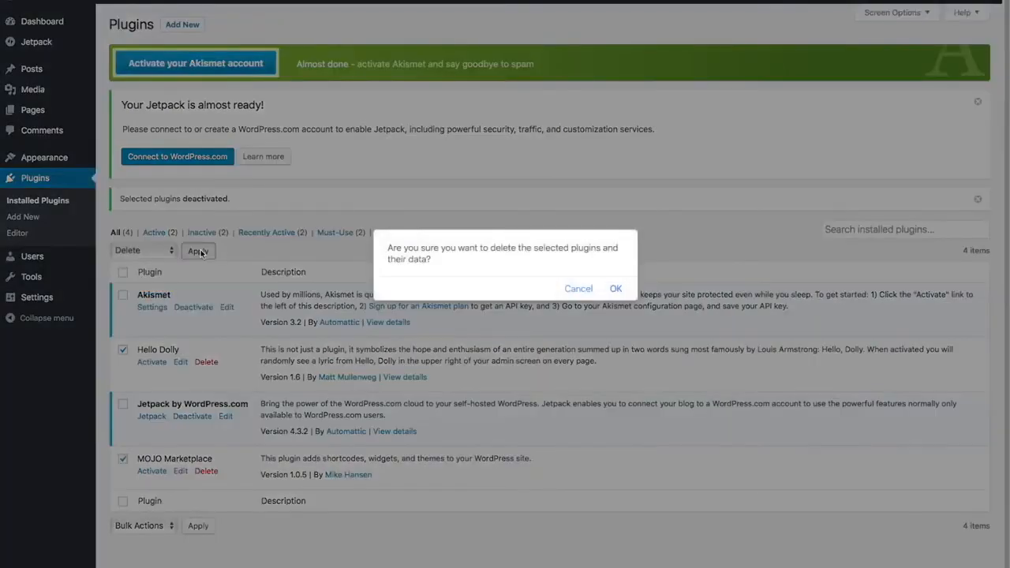
left_click(615, 289)
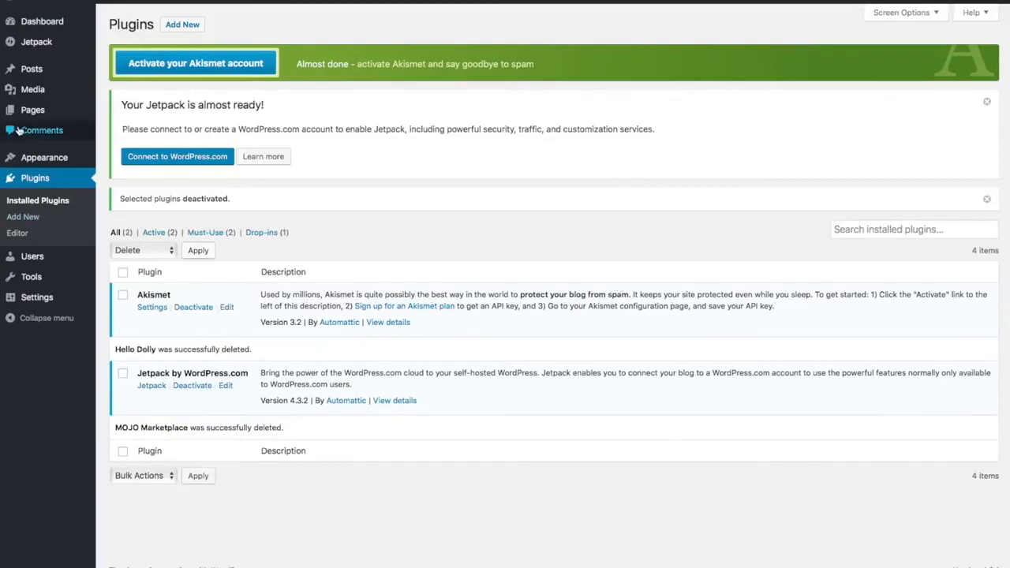
Step: Replace the tagline with 'Best Surfboard Shop in Surf Town', save it, and go to Permalink Settings
mouse_move(38, 303)
left_click(40, 301)
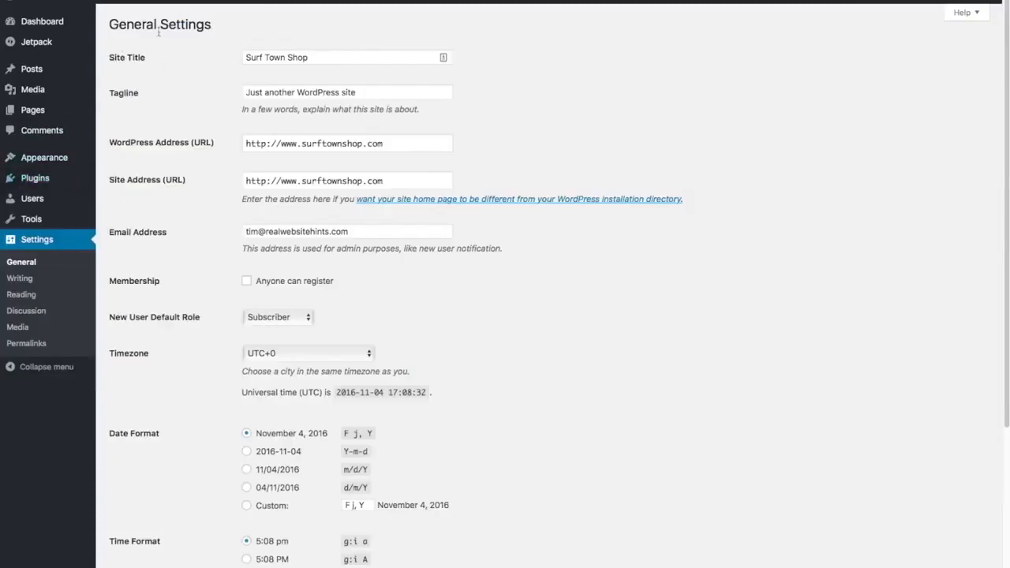
triple_click(373, 92)
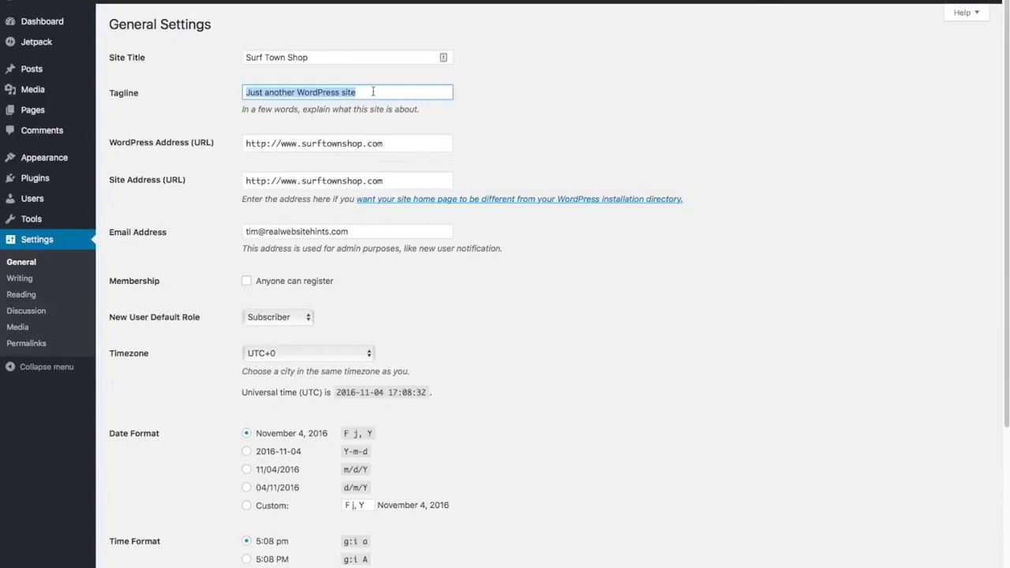
key("BackSpace")
type("Best Surf")
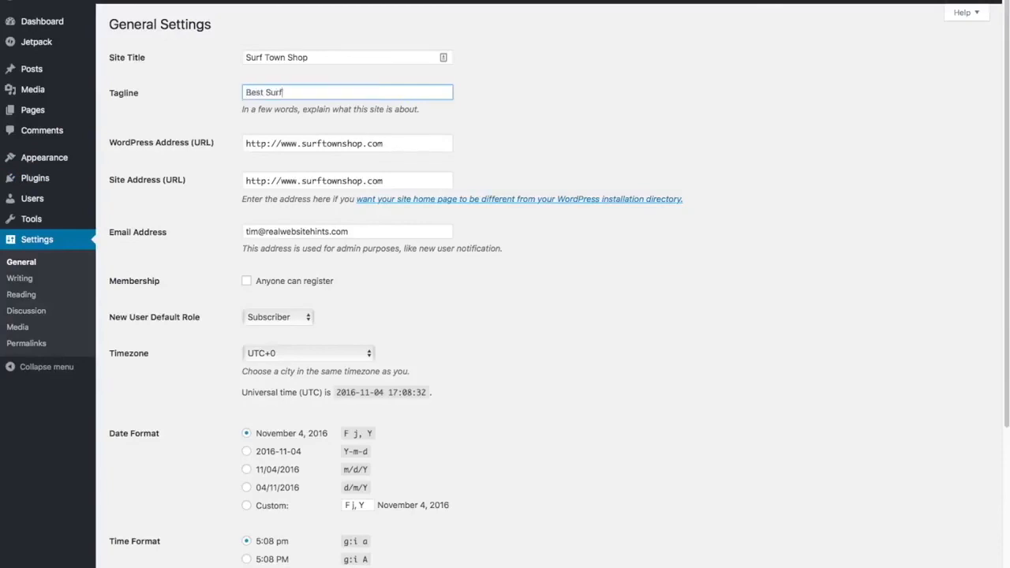
type("board Shop in Surf Town")
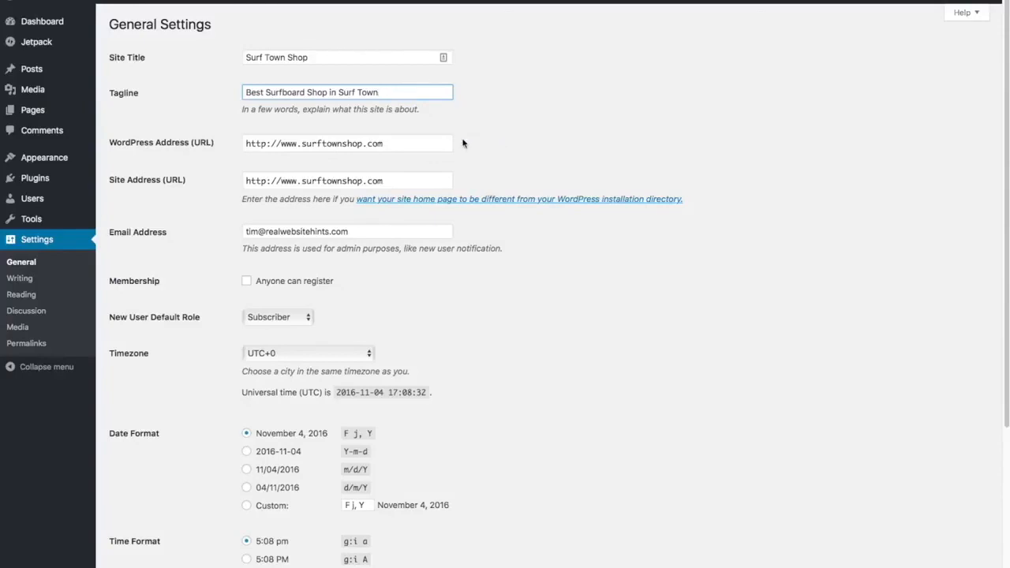
scroll(513, 167, "down", 2)
scroll(512, 181, "down", 3)
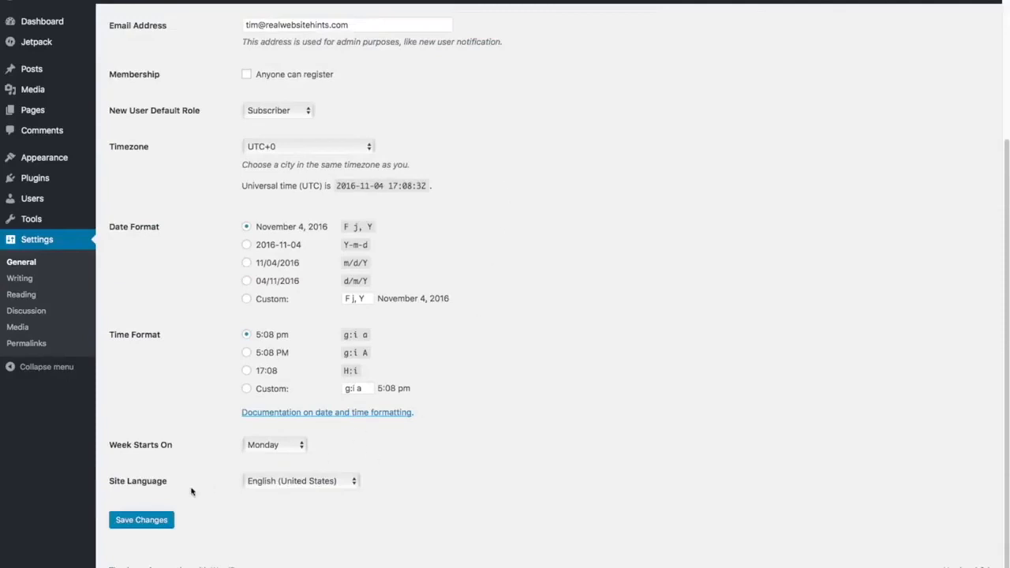
left_click(141, 527)
left_click(26, 344)
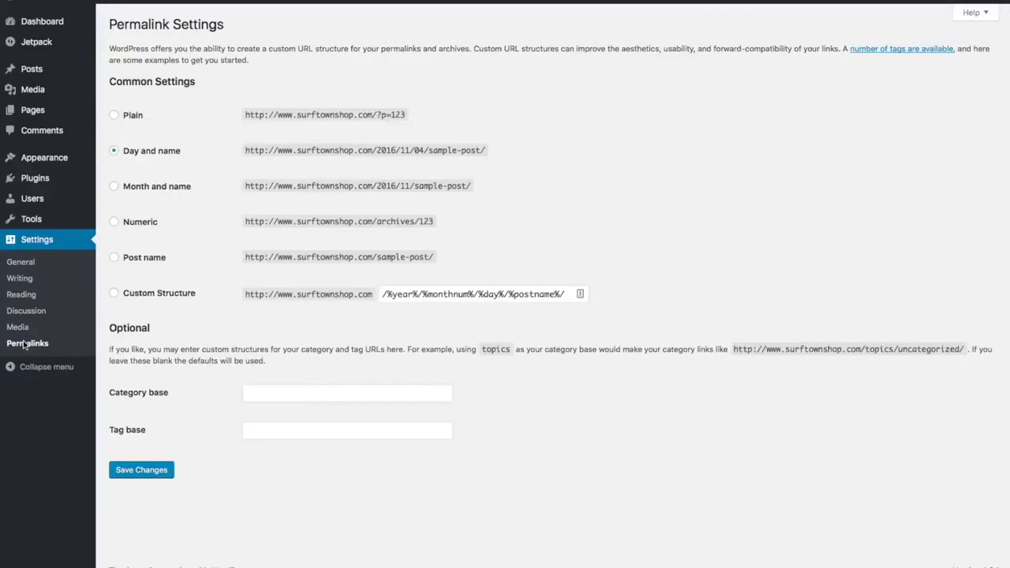
Step: Switch the permalink structure from Day and name to Post name and save
left_click(114, 259)
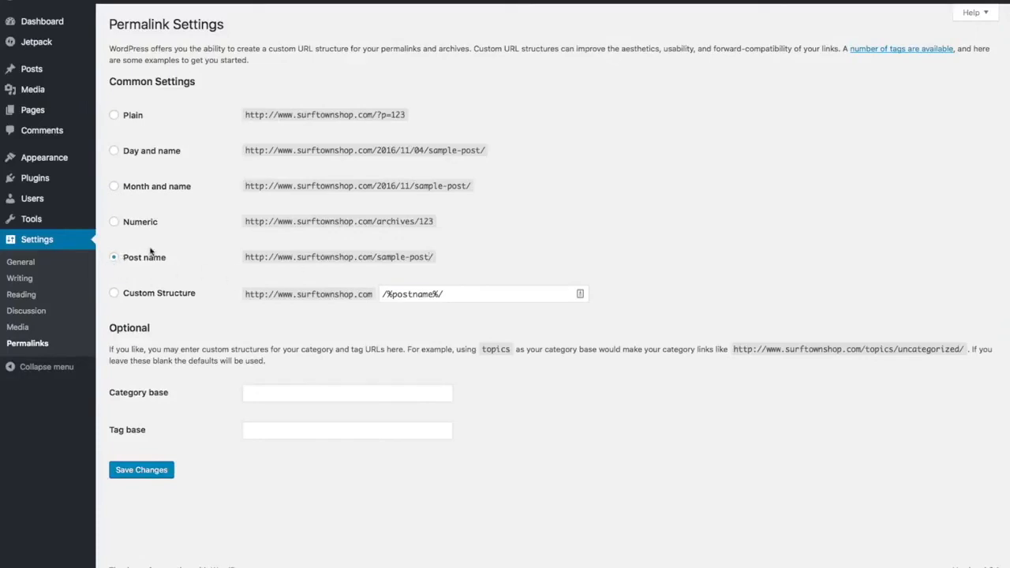
left_click(154, 477)
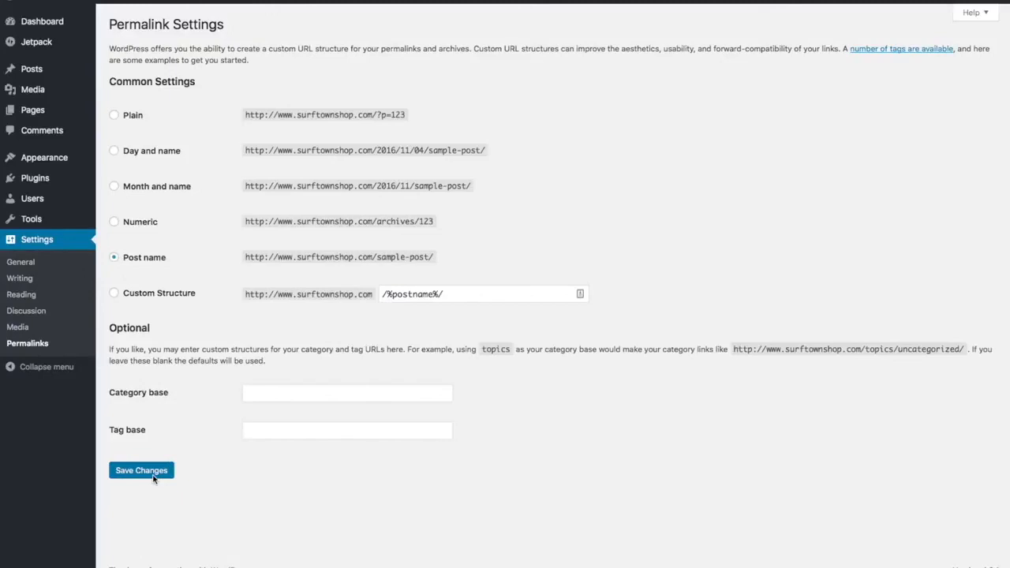